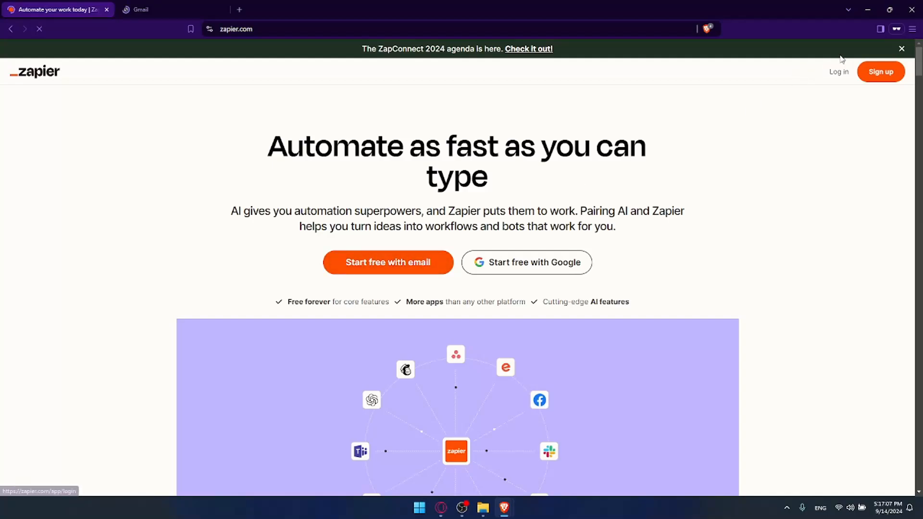
Step: View Zapier's log-in page and its sign-up page, and close the Zapier page
left_click(842, 77)
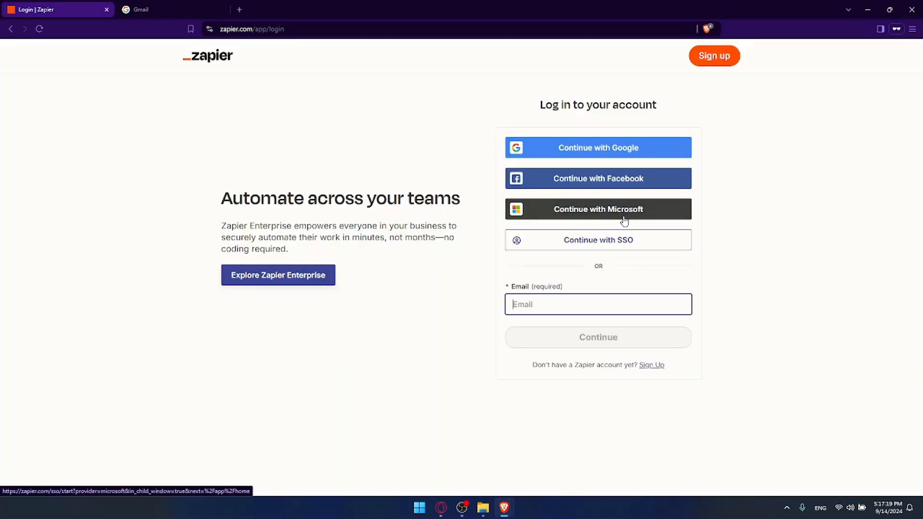
left_click(712, 56)
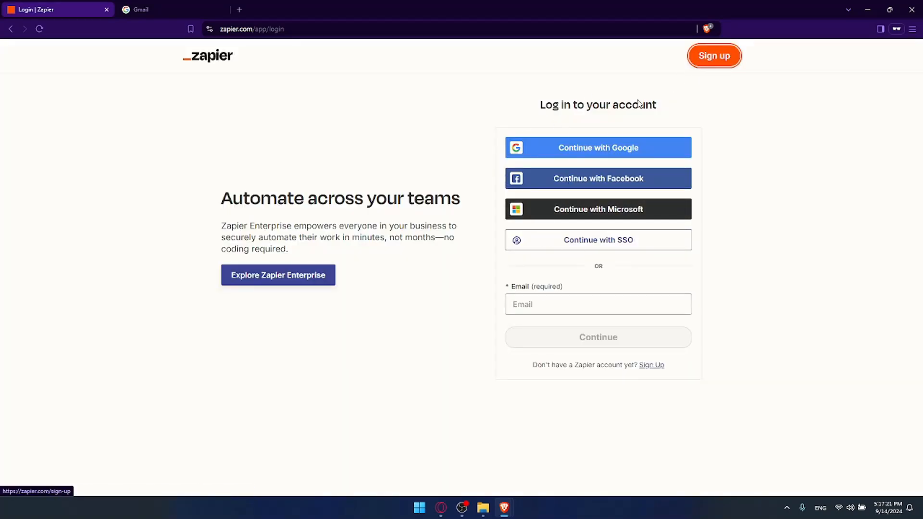
left_click(543, 157)
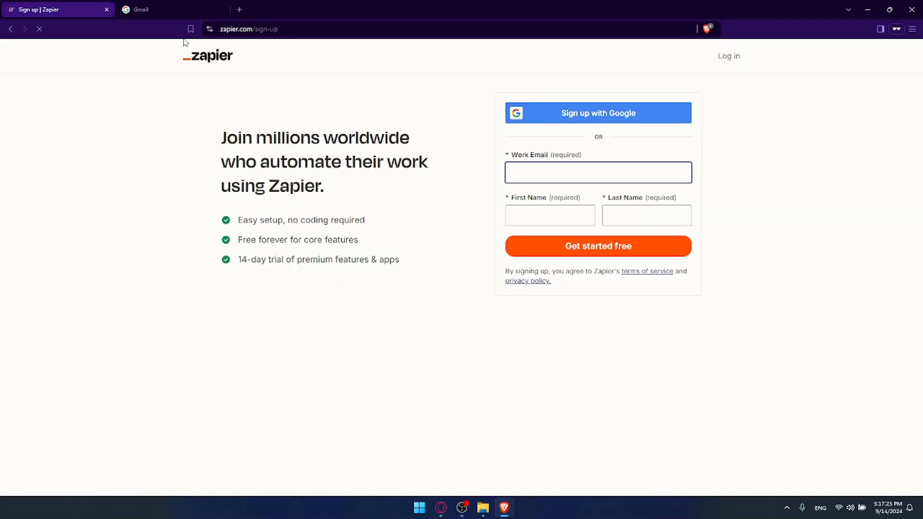
left_click(106, 10)
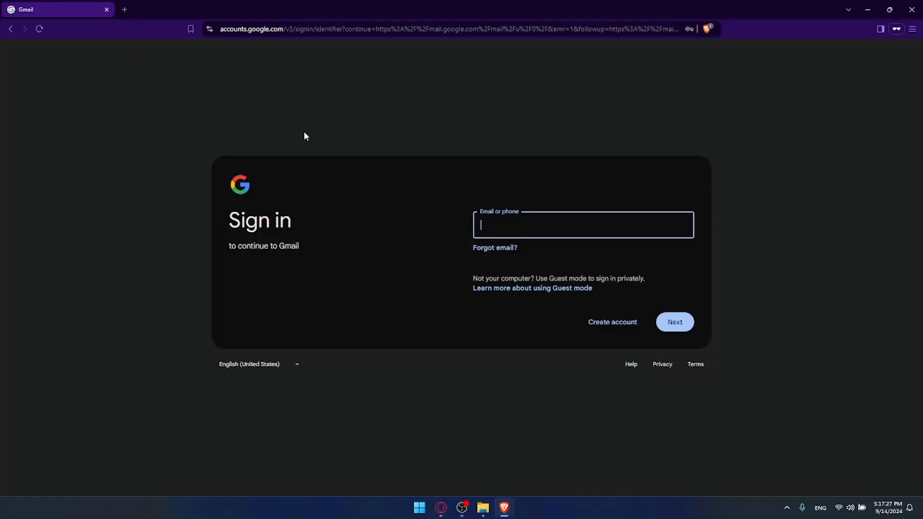
left_click(168, 181)
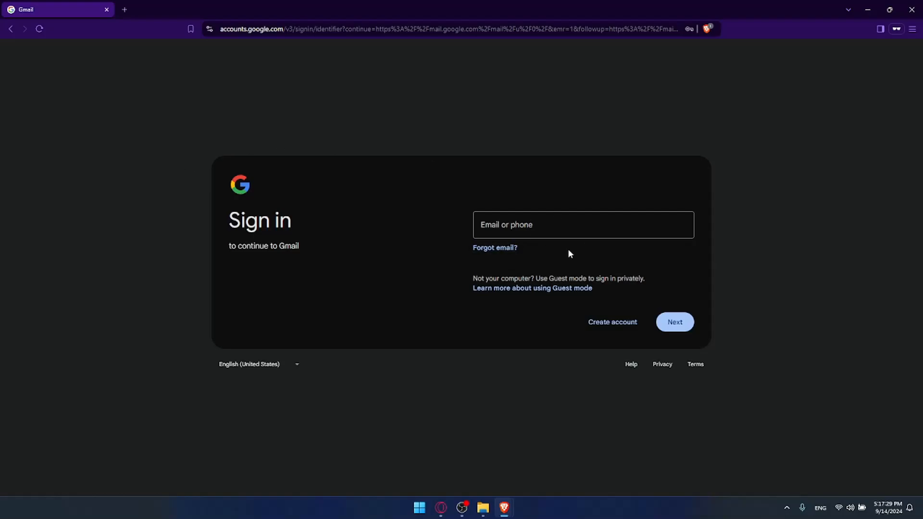
left_click(610, 328)
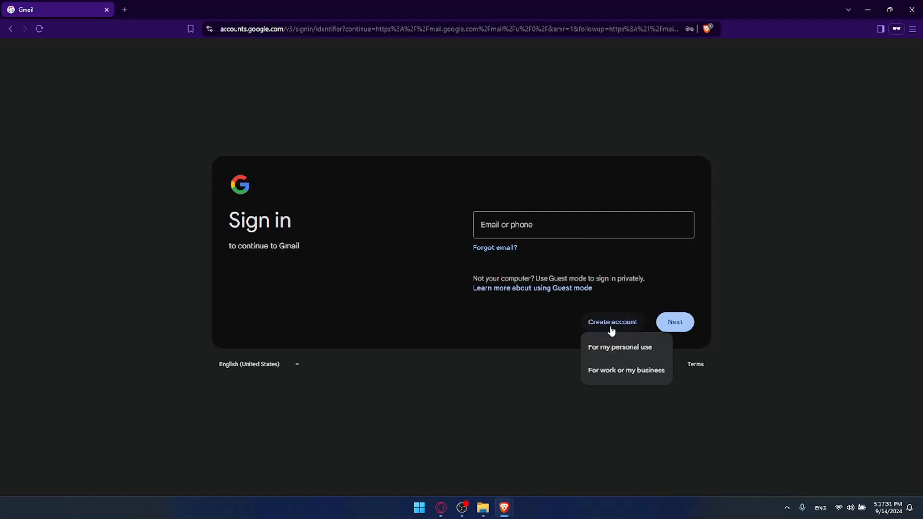
left_click(610, 347)
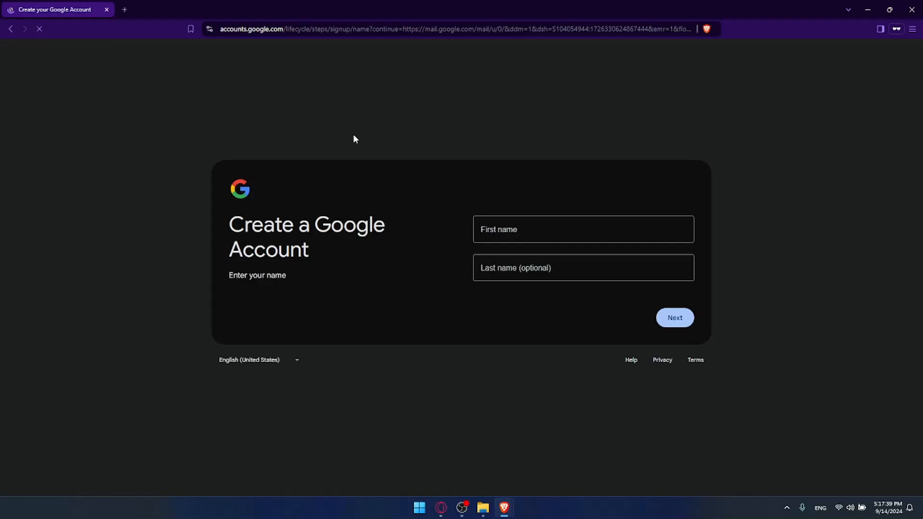
left_click(912, 9)
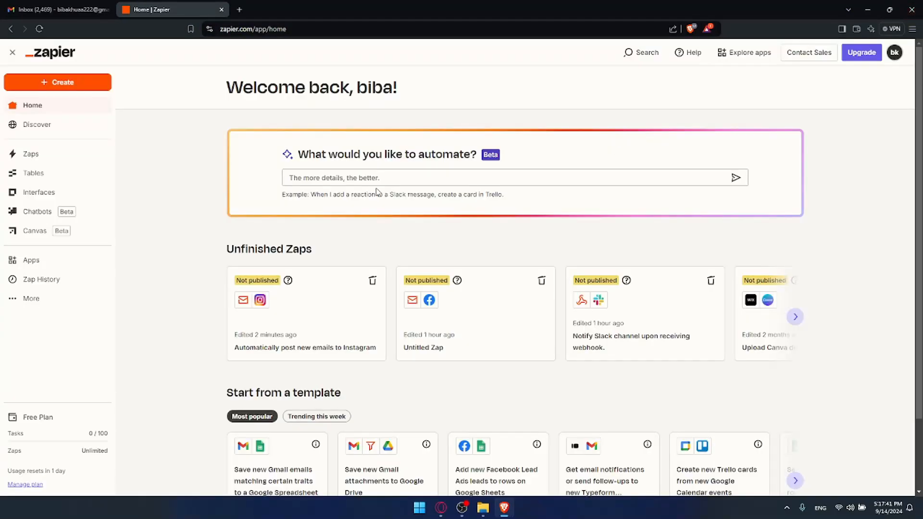
Step: Show the signed-in Gmail inbox and return to the Zapier home page
left_click(92, 10)
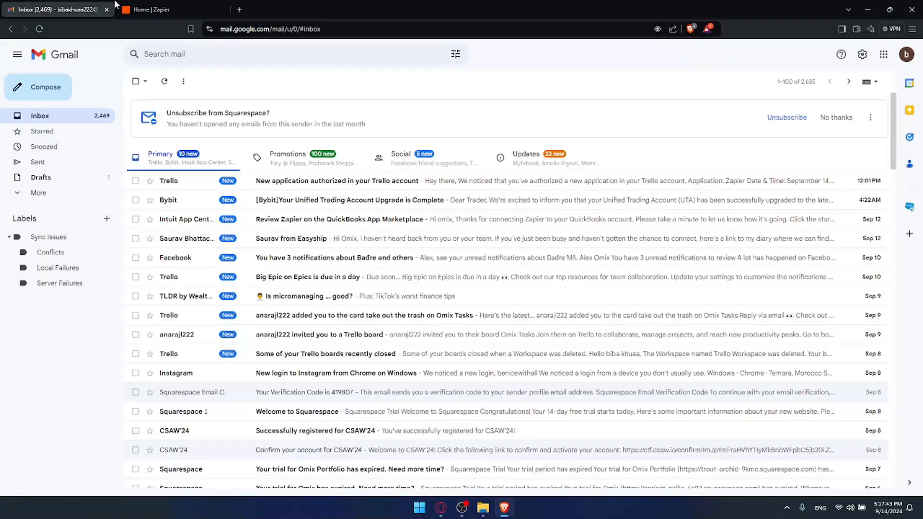
left_click(142, 6)
left_click(93, 5)
left_click(149, 8)
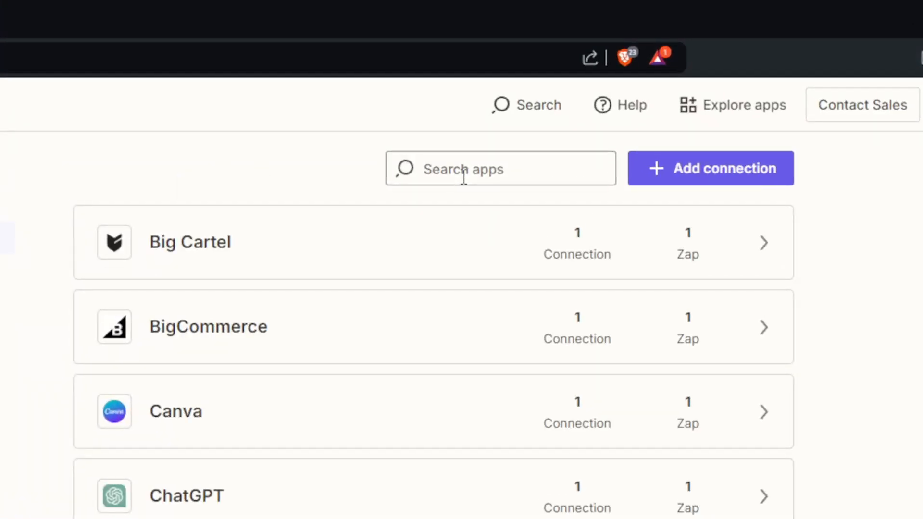
Step: Search the Zapier apps for "gmail" and start a new Gmail connection with the already signed-in Google account
left_click(464, 177)
type("g")
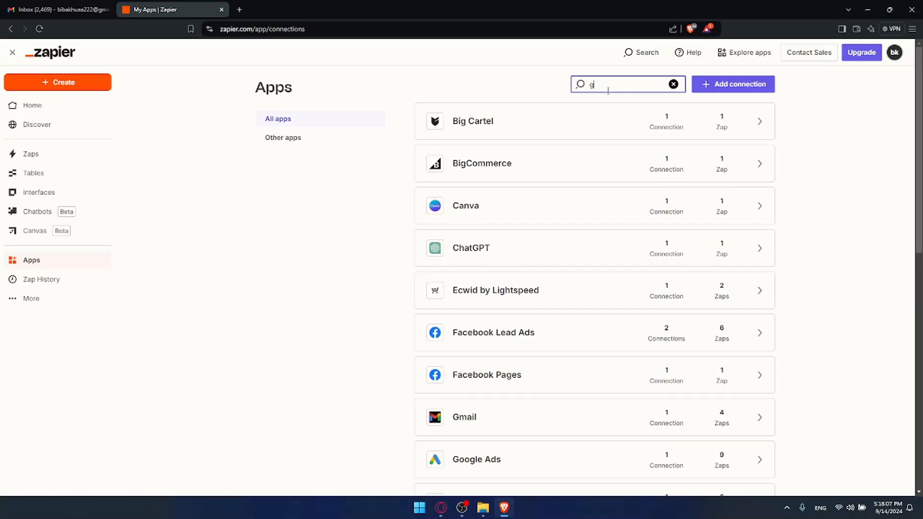
type("mail")
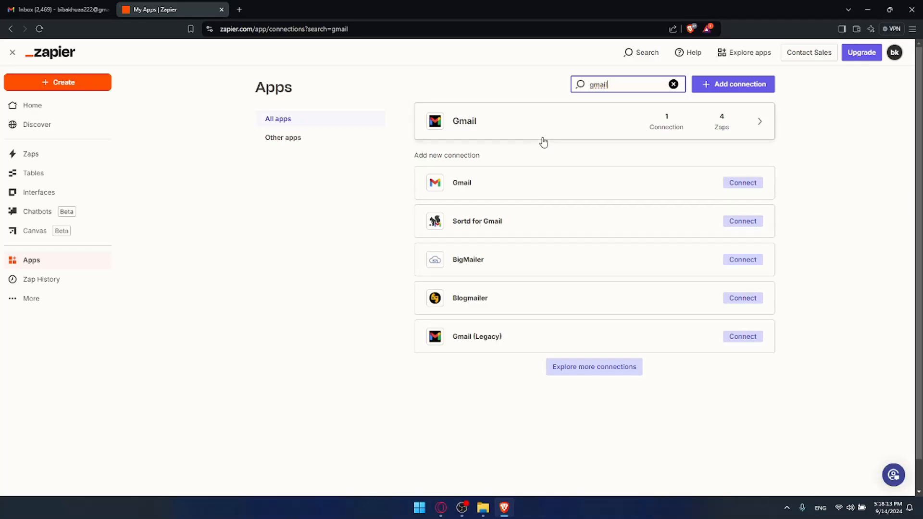
left_click(743, 184)
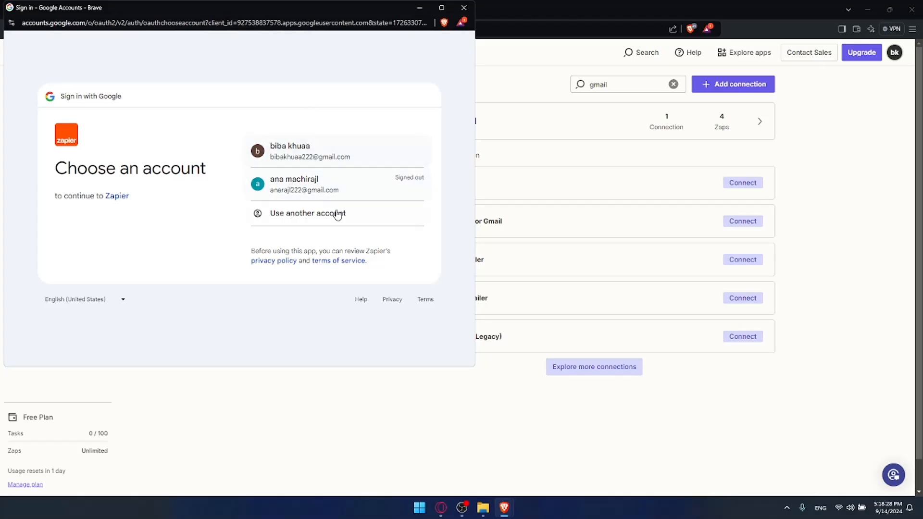
left_click(304, 155)
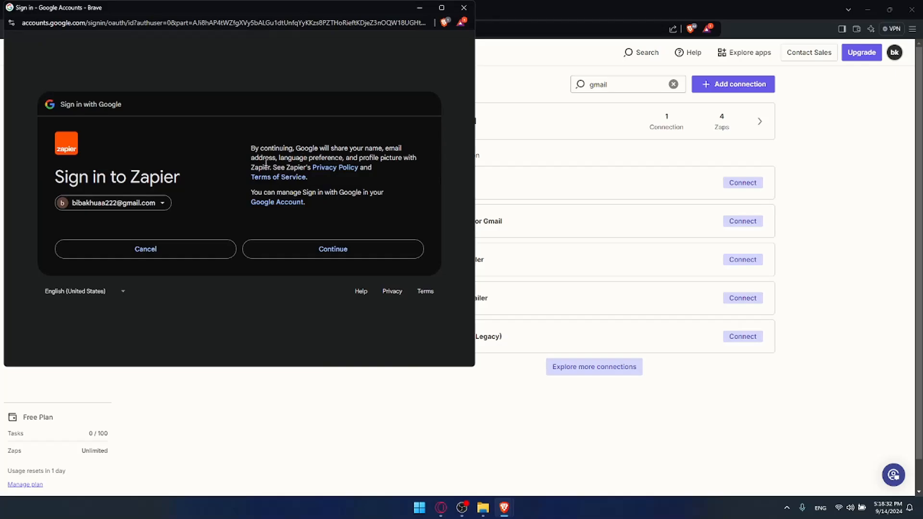
Step: Read Google's data-sharing notice, open Zapier's Privacy Policy, and return to the Google sign-in window
left_click_drag(250, 146, 280, 167)
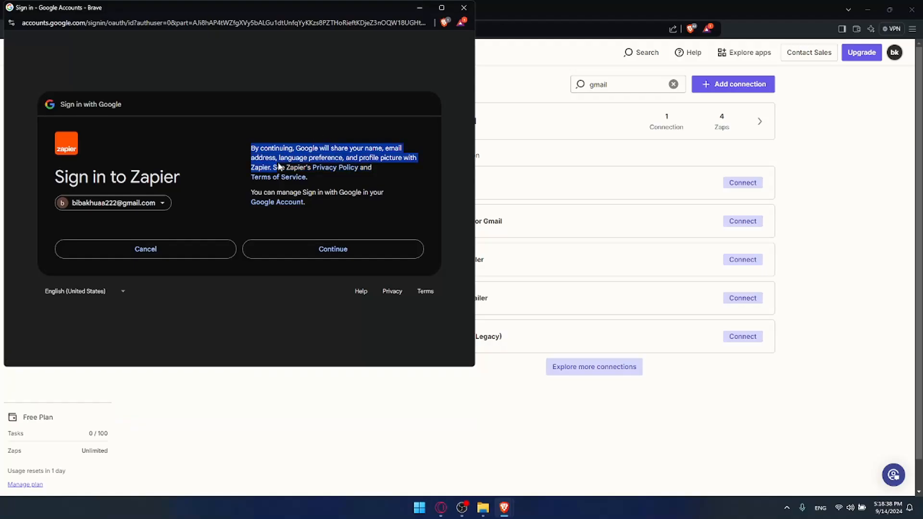
left_click(348, 177)
left_click(341, 168)
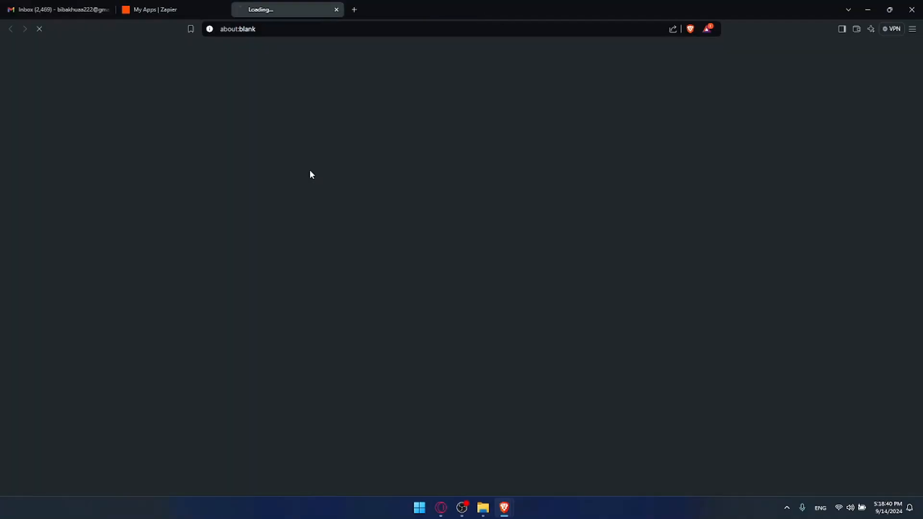
left_click(336, 10)
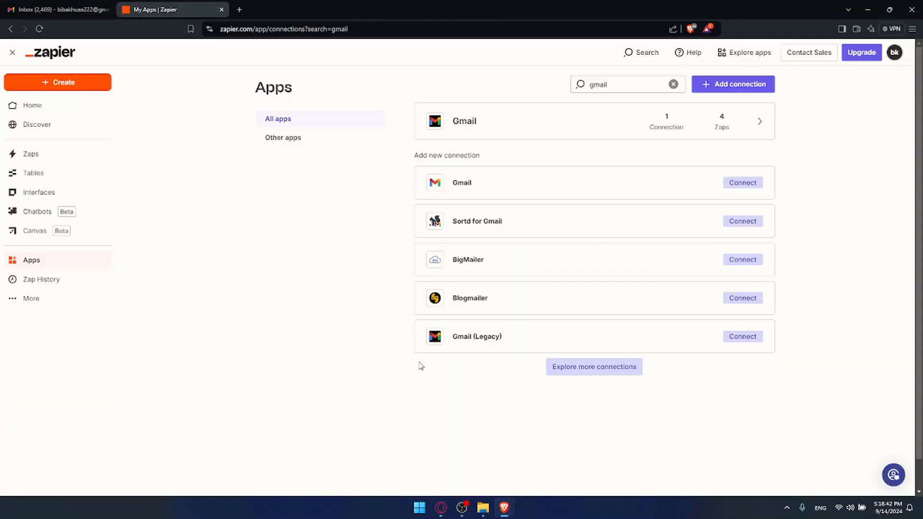
mouse_move(505, 511)
left_click(527, 423)
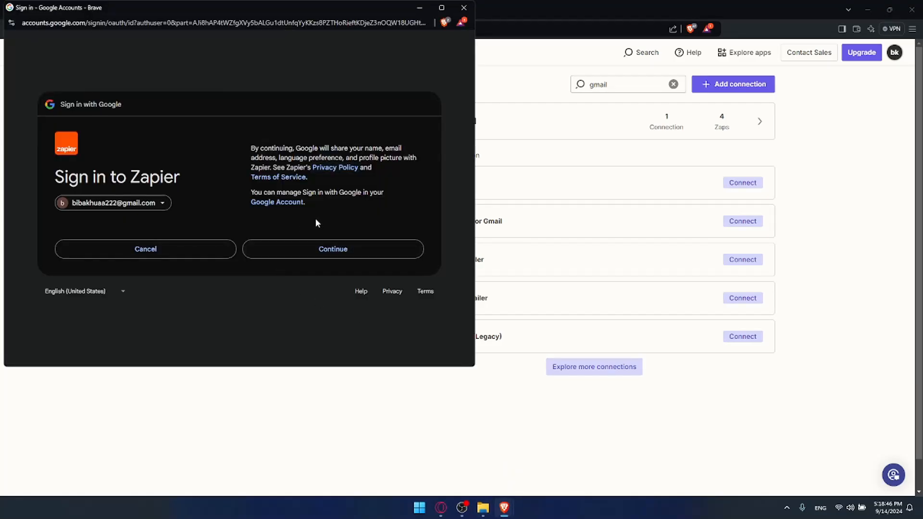
Step: Continue signing in to Zapier with Google, review the requested Gmail permissions and allow Zapier access to the account
left_click(317, 250)
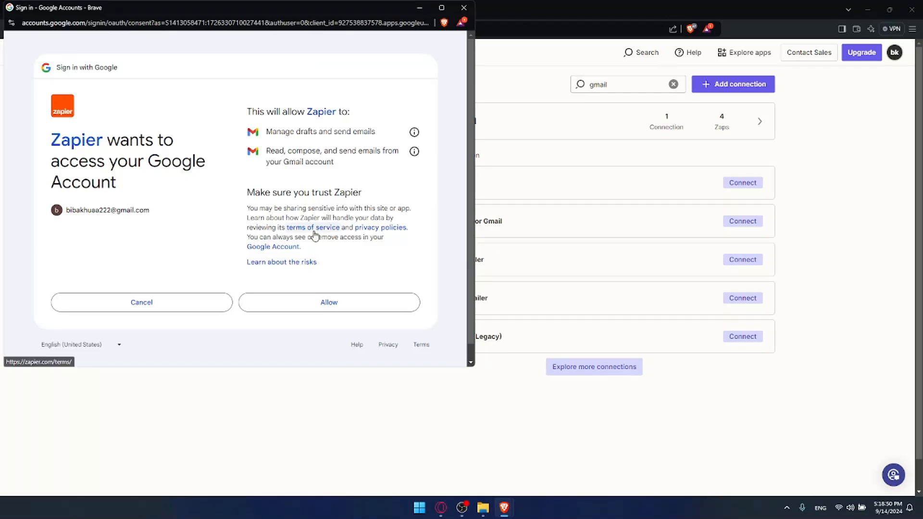
left_click_drag(253, 109, 358, 113)
left_click_drag(266, 131, 386, 136)
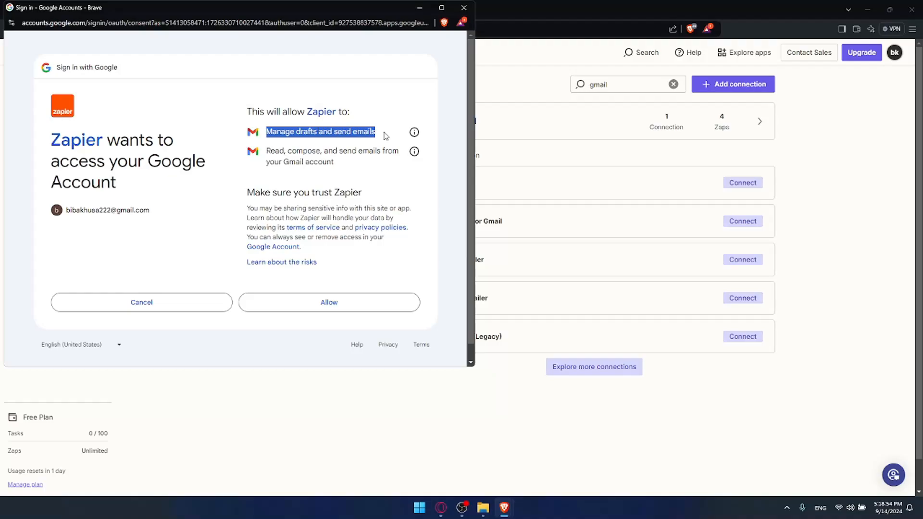
left_click(299, 143)
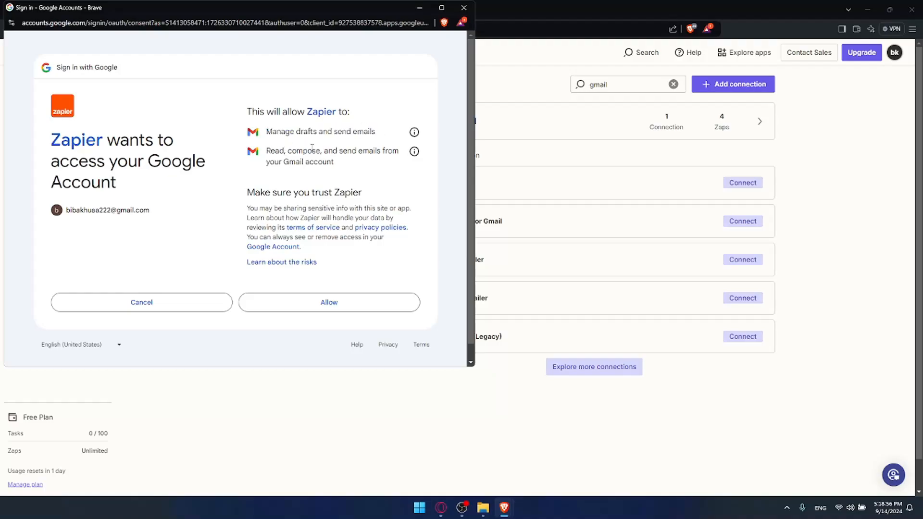
left_click_drag(266, 162, 259, 131)
left_click(341, 168)
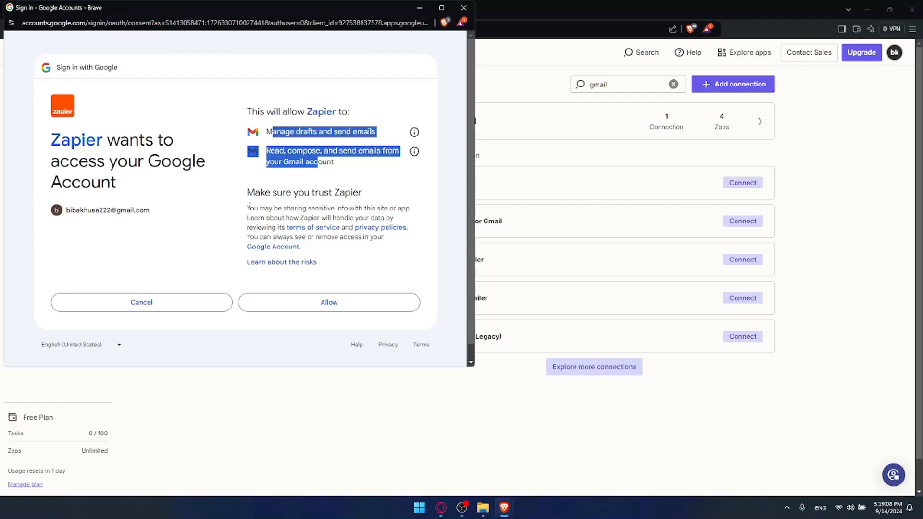
left_click_drag(248, 208, 307, 208)
left_click(308, 208)
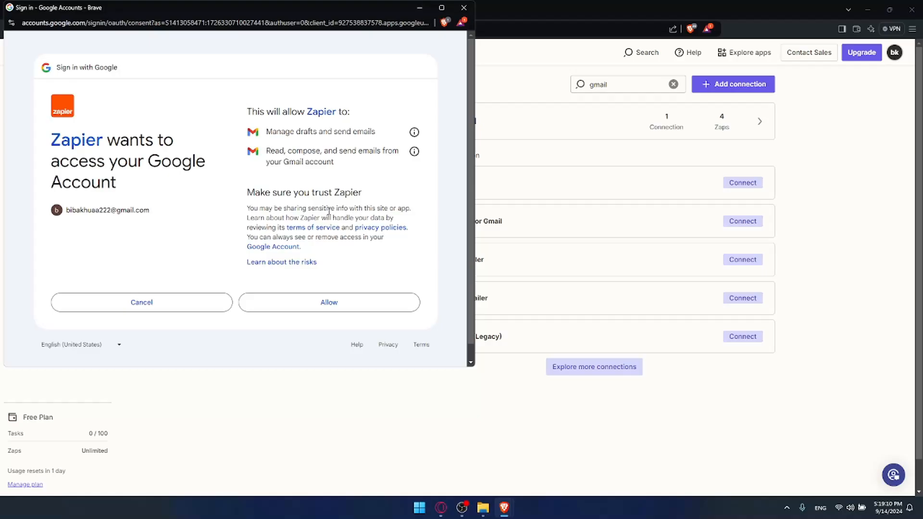
left_click(329, 302)
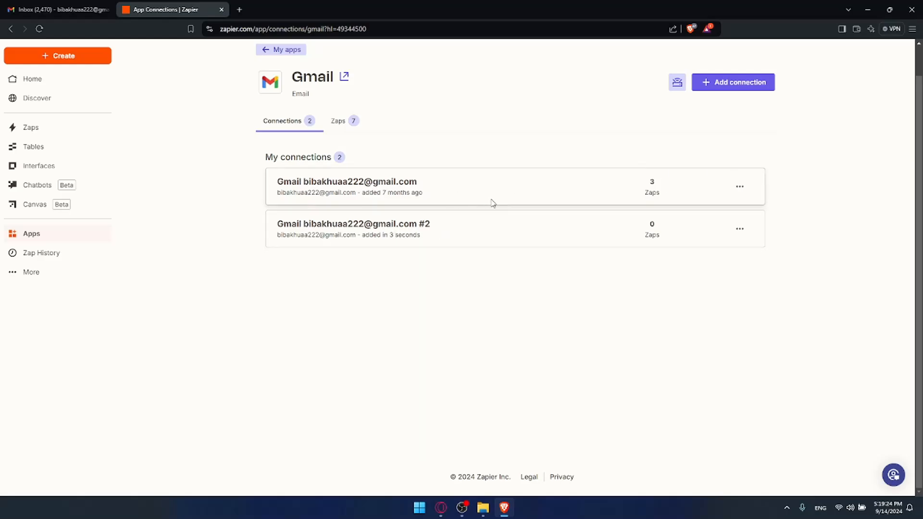
Step: Delete the second Gmail connection marked #2 from the connections list
left_click(739, 230)
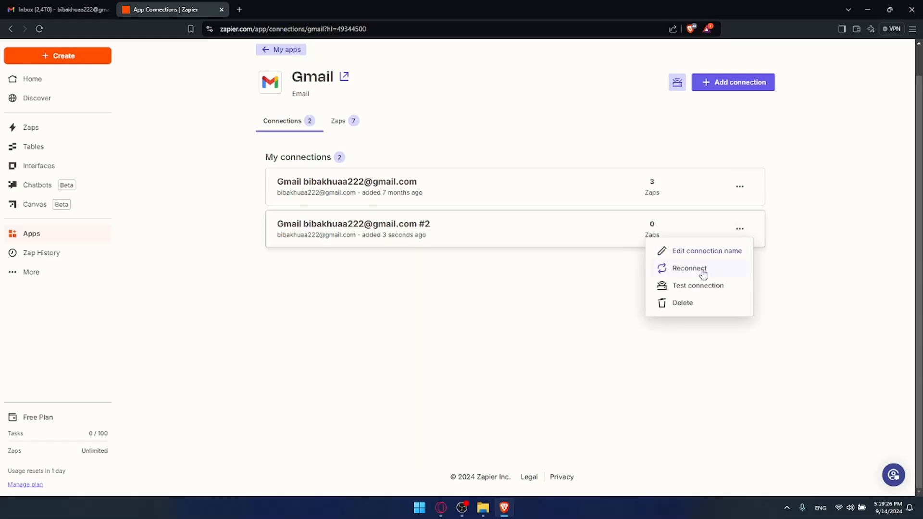
left_click(686, 303)
left_click(558, 303)
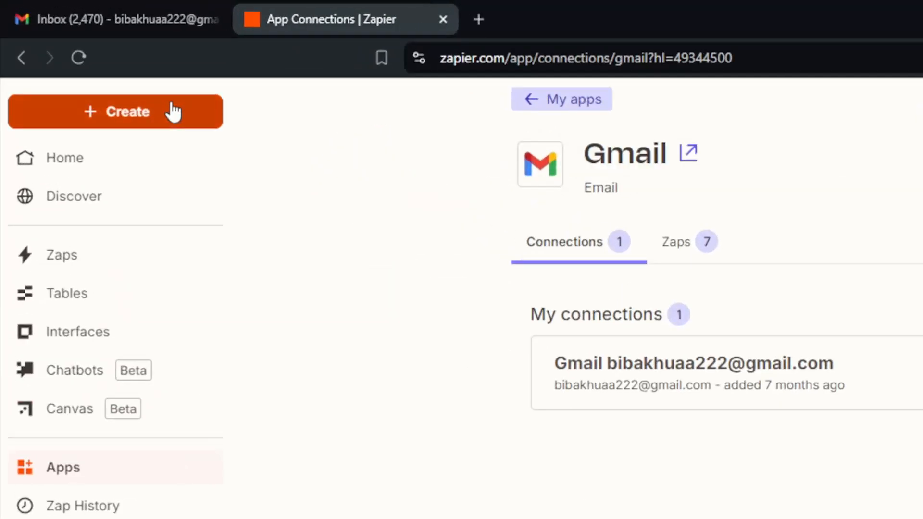
Step: Create a new Zap and look through the apps offered for its trigger without choosing one
left_click(173, 112)
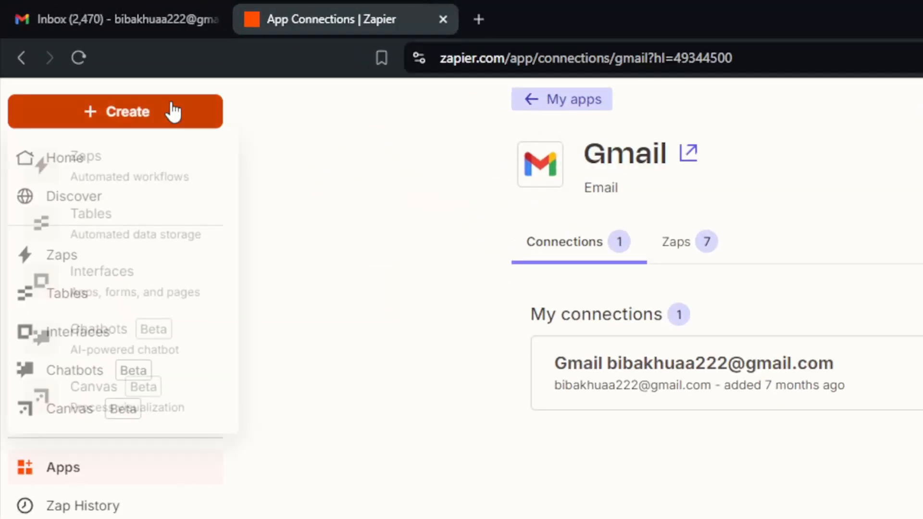
left_click(149, 172)
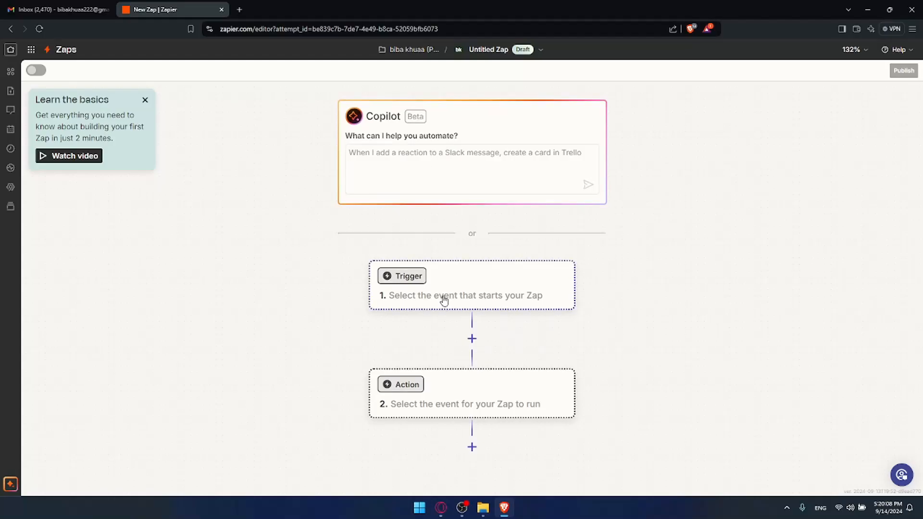
left_click(423, 282)
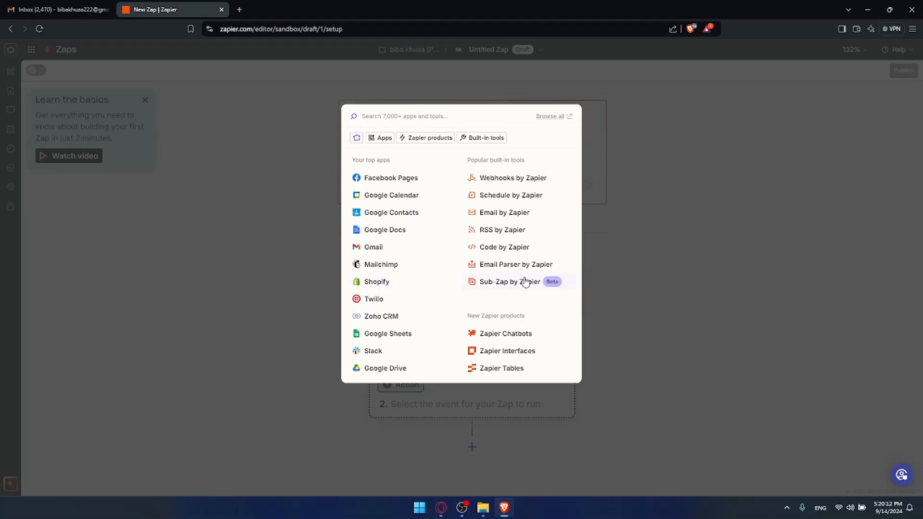
left_click(775, 180)
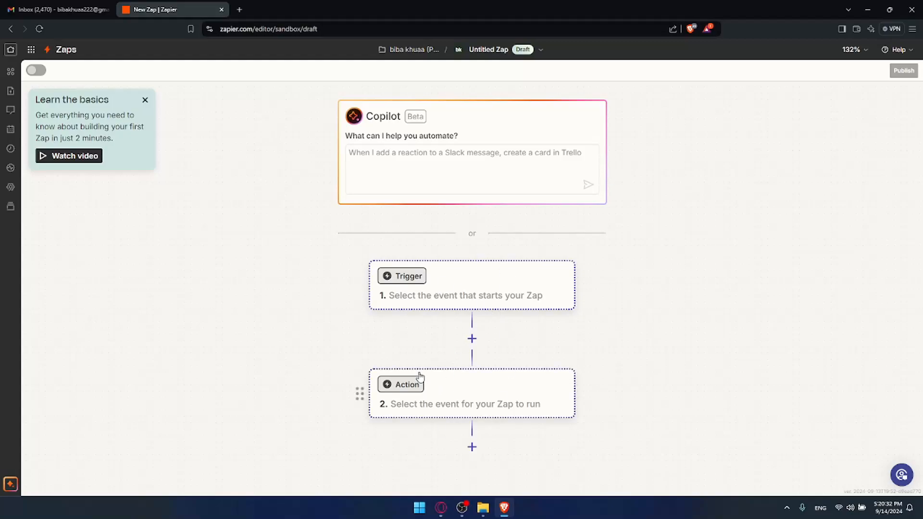
Step: Ask Copilot to "connect gmail with slack"
left_click(387, 156)
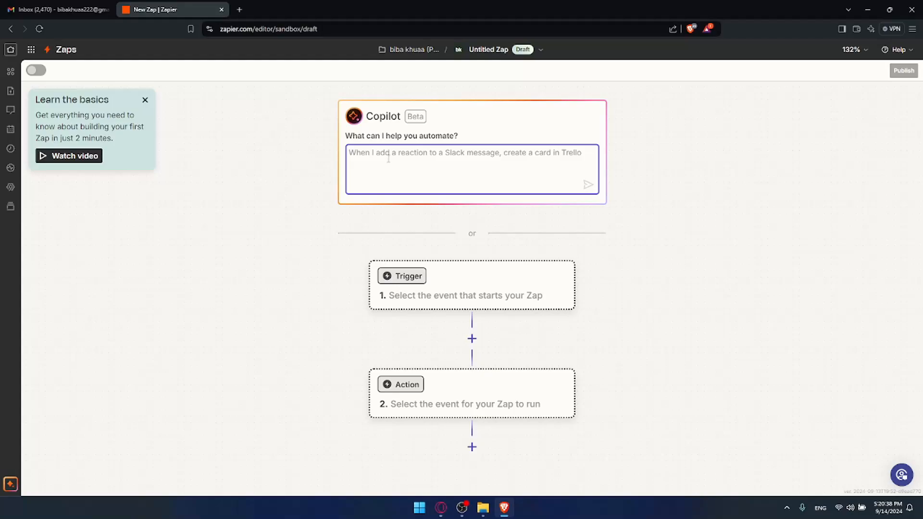
type("connect gm")
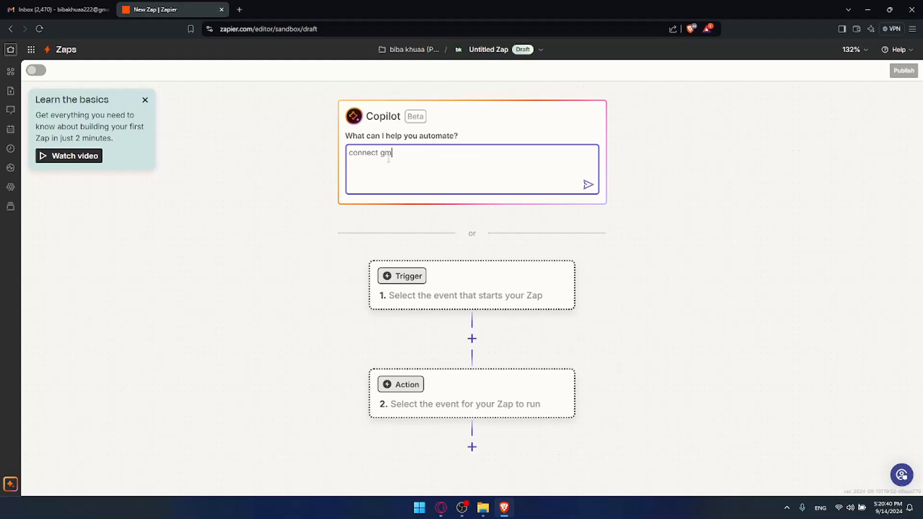
type("ail with slack")
key("Return")
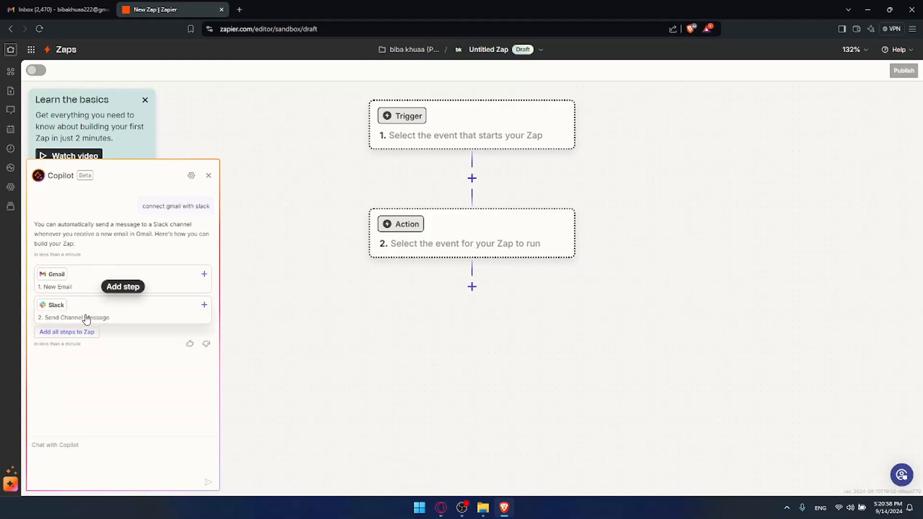
Step: Add all of Copilot's suggested steps to the Zap and show the Gmail New Email trigger's setup settings
left_click(77, 334)
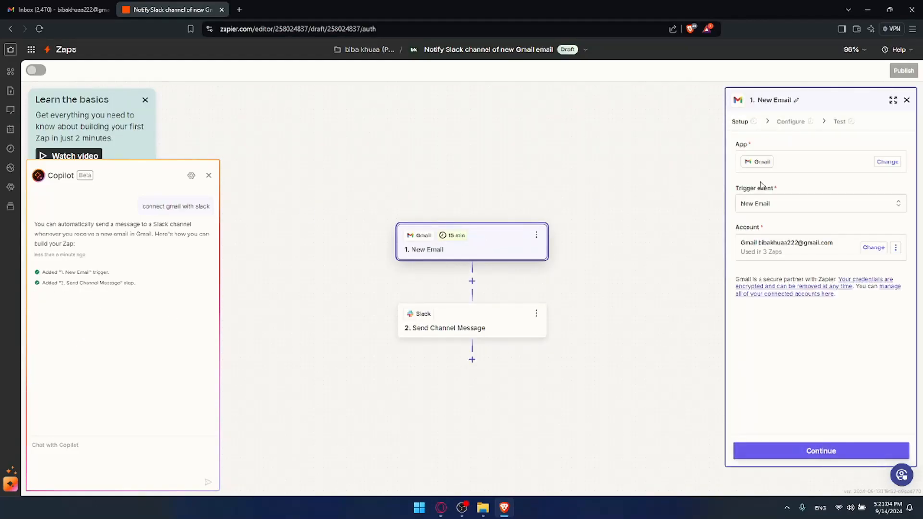
left_click(744, 123)
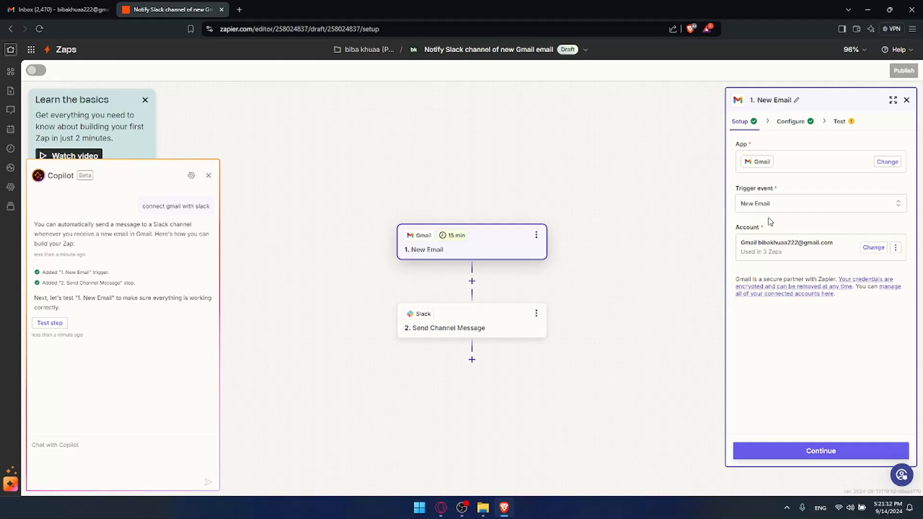
Step: Check the Gmail New Email trigger's setup and Label/Mailbox options without changing them, and test the trigger
left_click(784, 123)
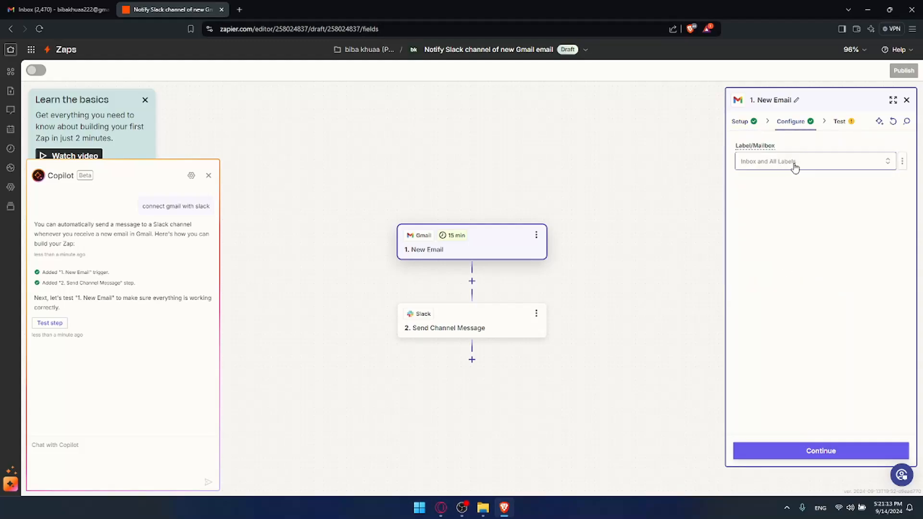
left_click(743, 122)
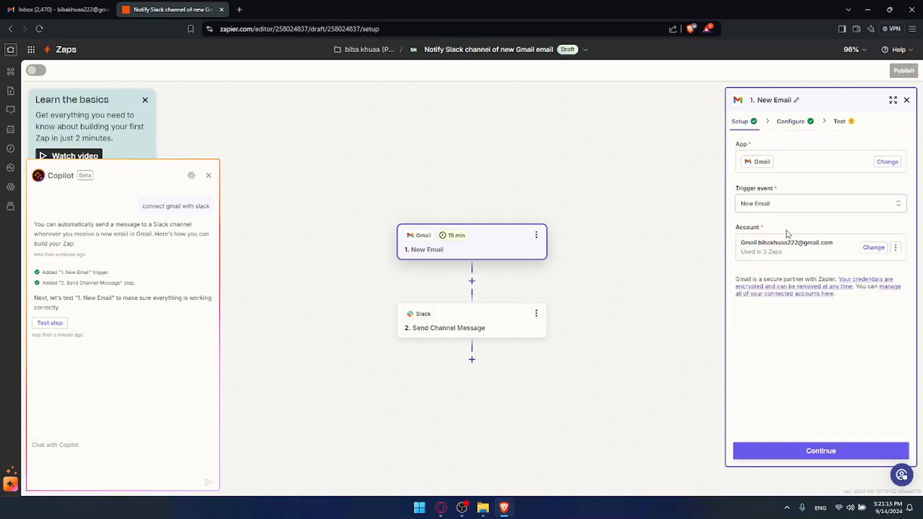
left_click(784, 124)
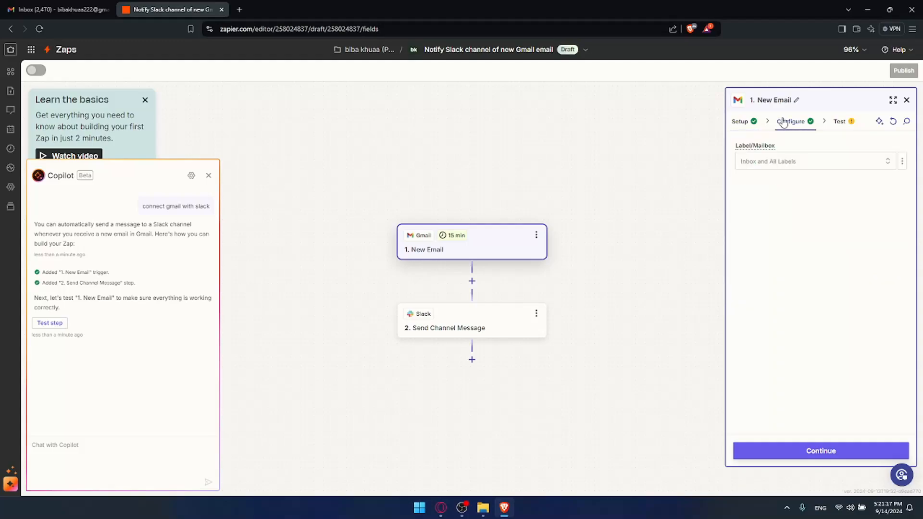
left_click(785, 166)
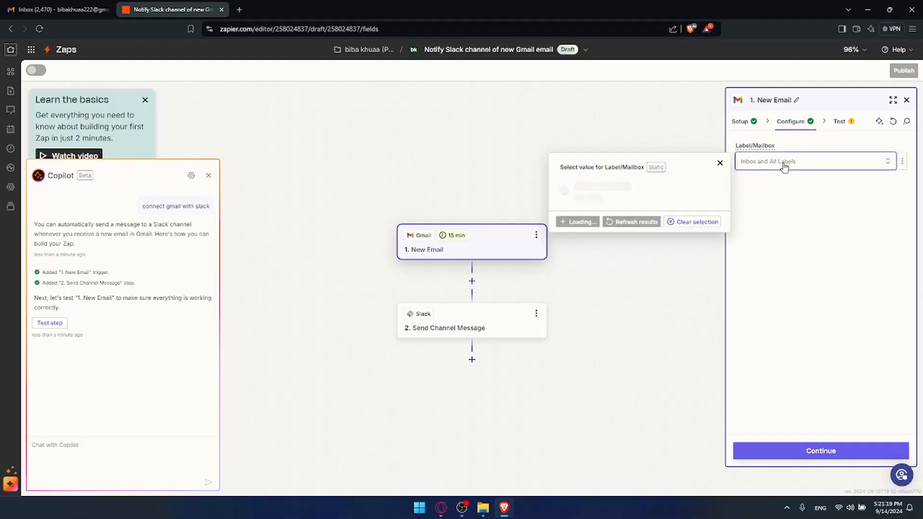
left_click(720, 163)
left_click(841, 122)
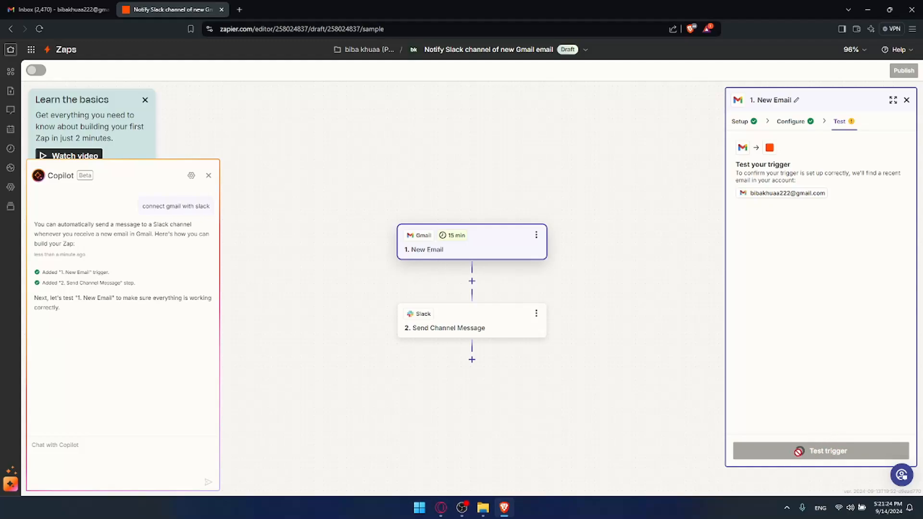
left_click(815, 453)
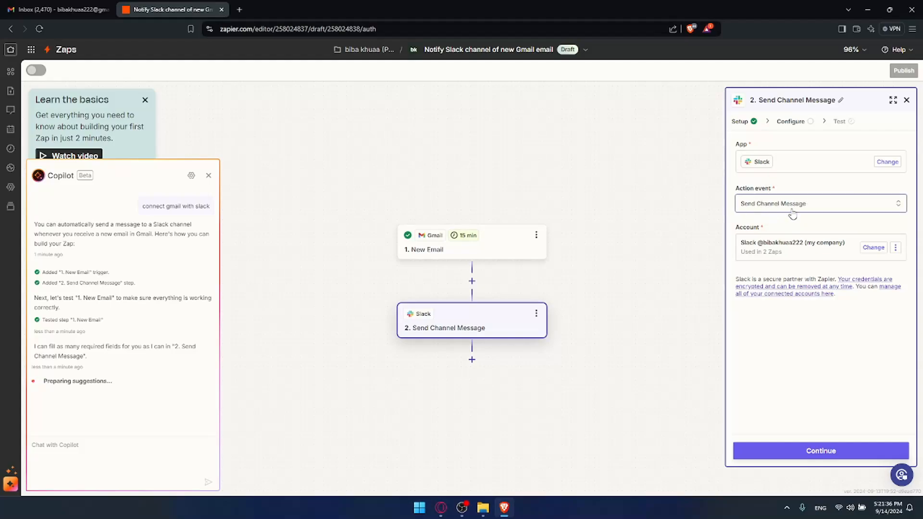
Step: Configure the Slack Send Channel Message step with the channel general and the message text "test email is received!"
left_click(791, 123)
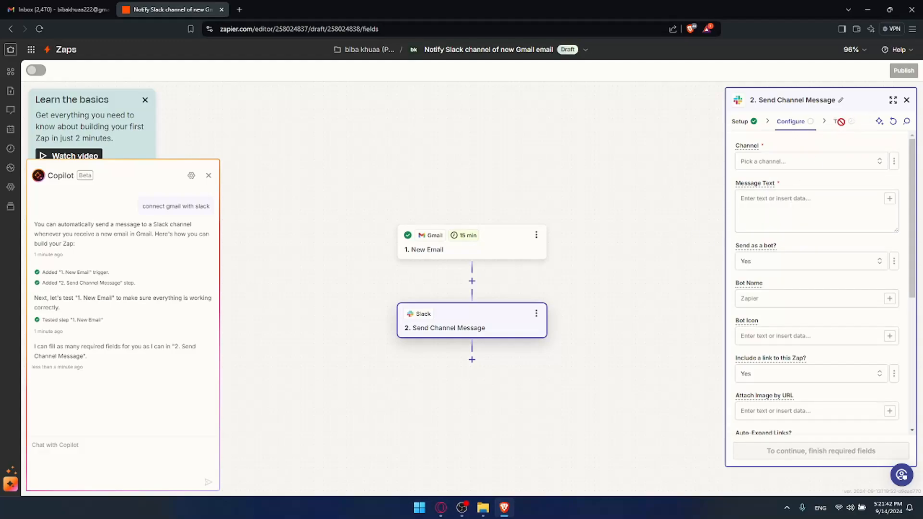
left_click(789, 162)
left_click(639, 191)
left_click(786, 208)
type("test email is recie")
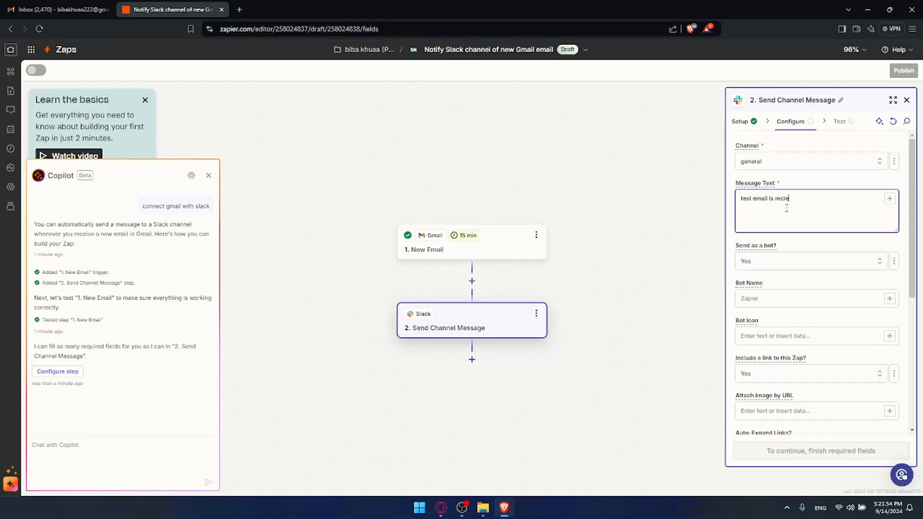
type("ve")
key("BackSpace")
scroll(818, 264, "down", 4)
scroll(821, 268, "up", 2)
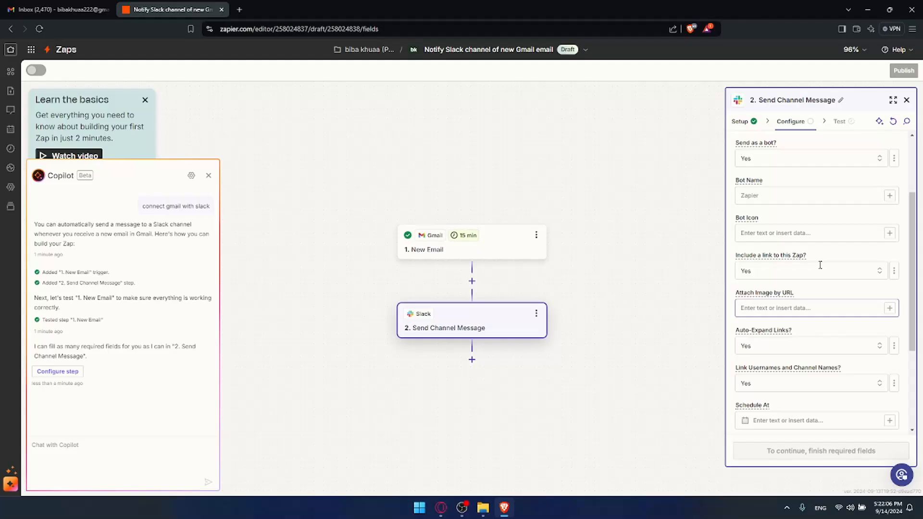
scroll(817, 279, "up", 3)
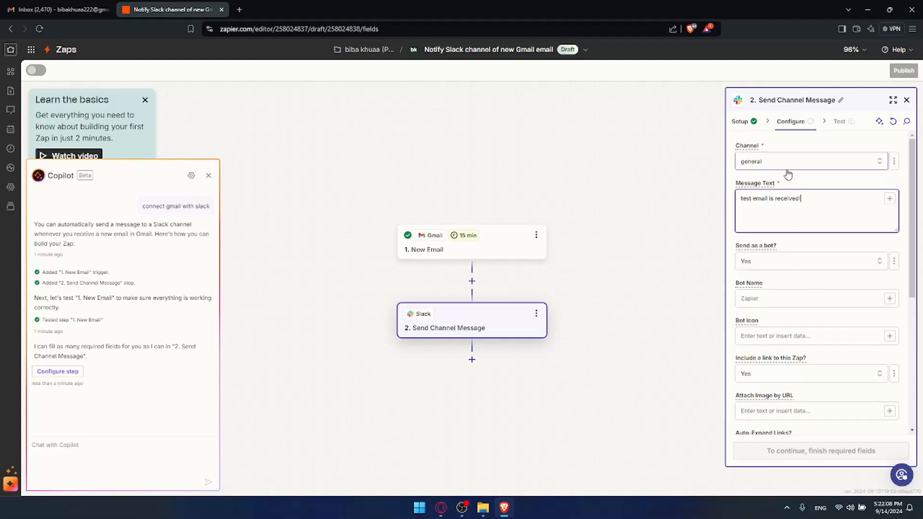
Step: Check the "Send as a bot?" choices without changing them, and test the Send Channel Message step
left_click(801, 261)
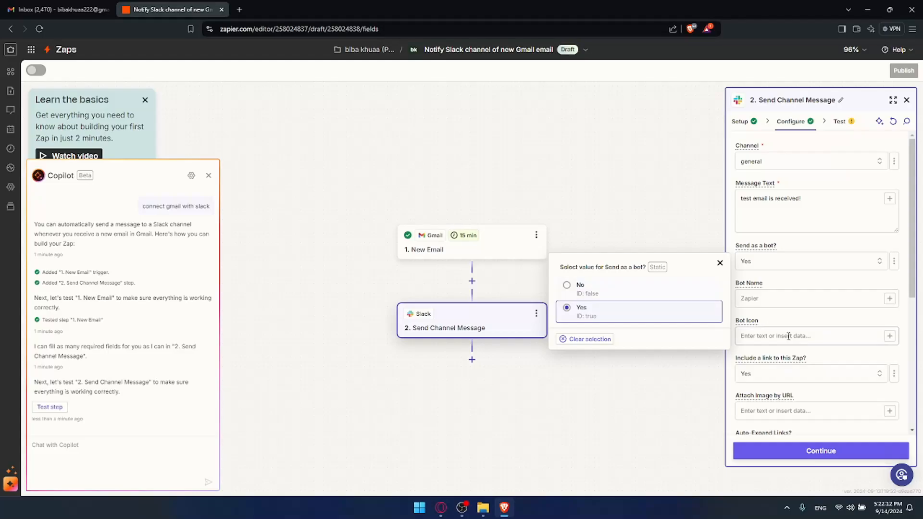
left_click(813, 451)
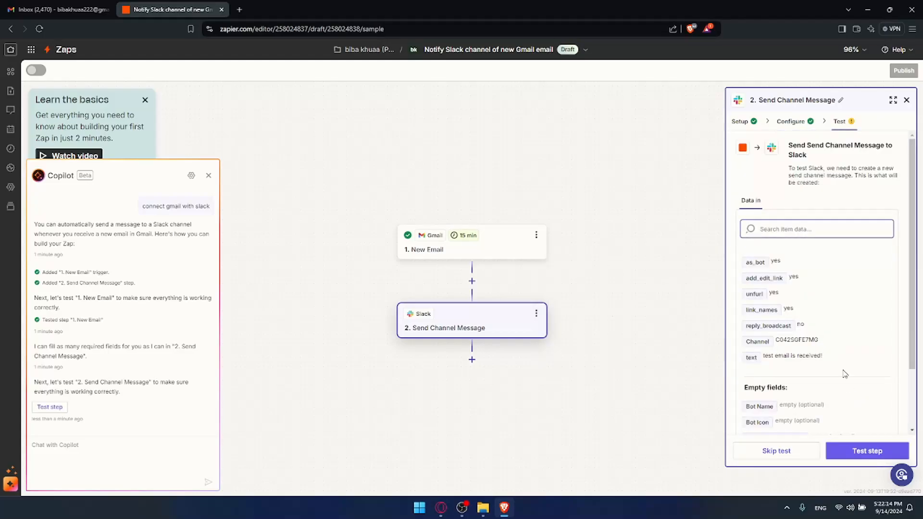
left_click(860, 453)
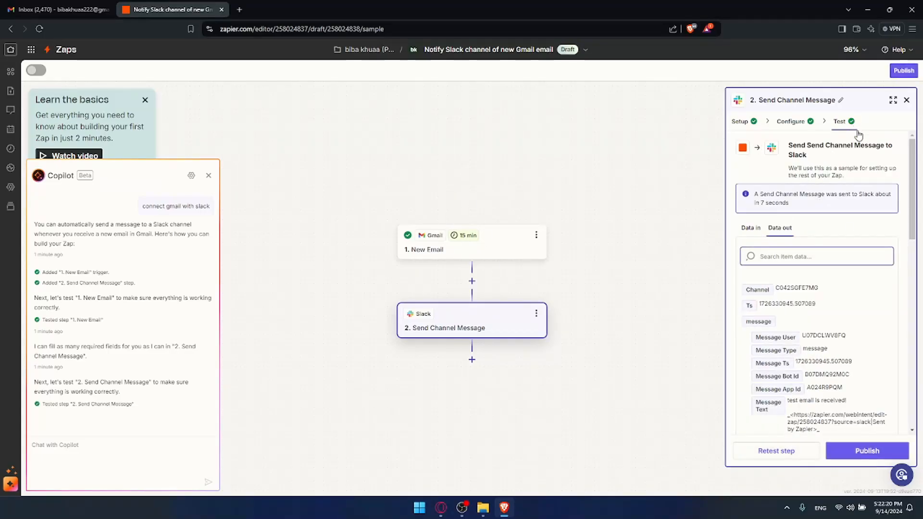
Step: Review the Slack step's setup and the apps offered as its replacement without choosing one
left_click(590, 337)
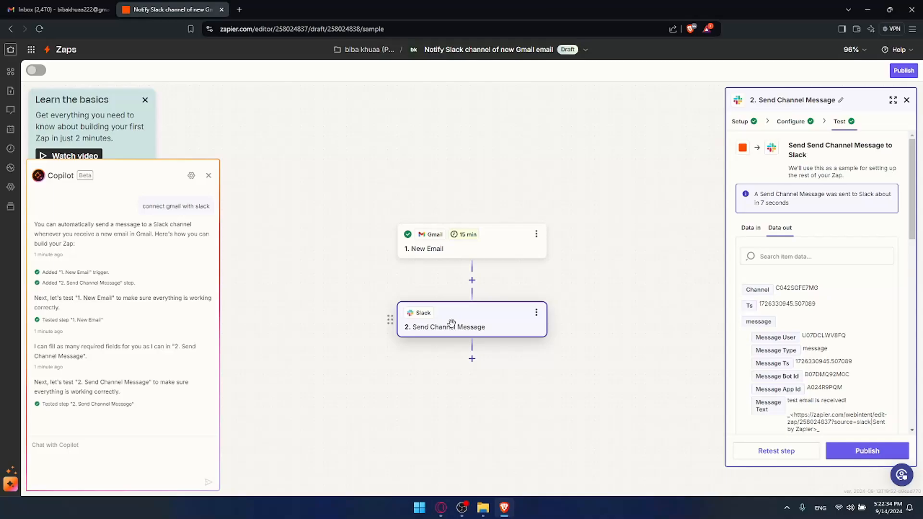
left_click(740, 121)
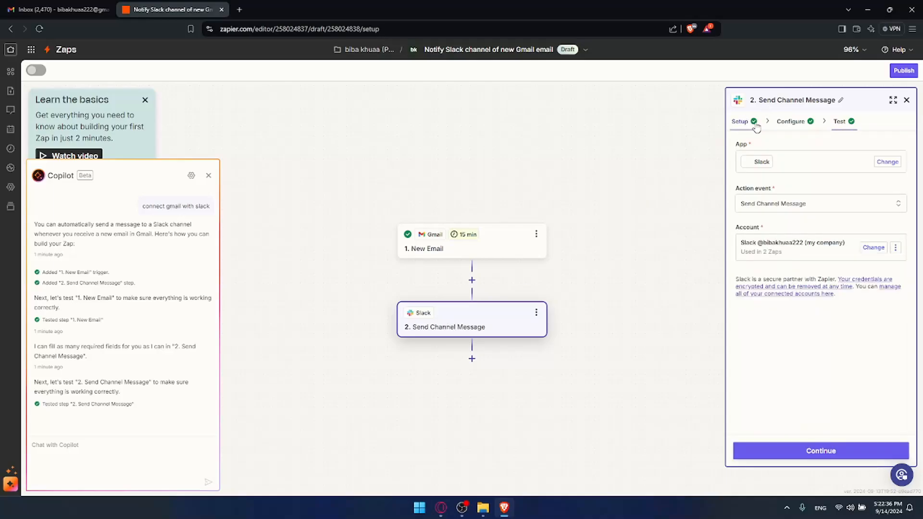
left_click(794, 168)
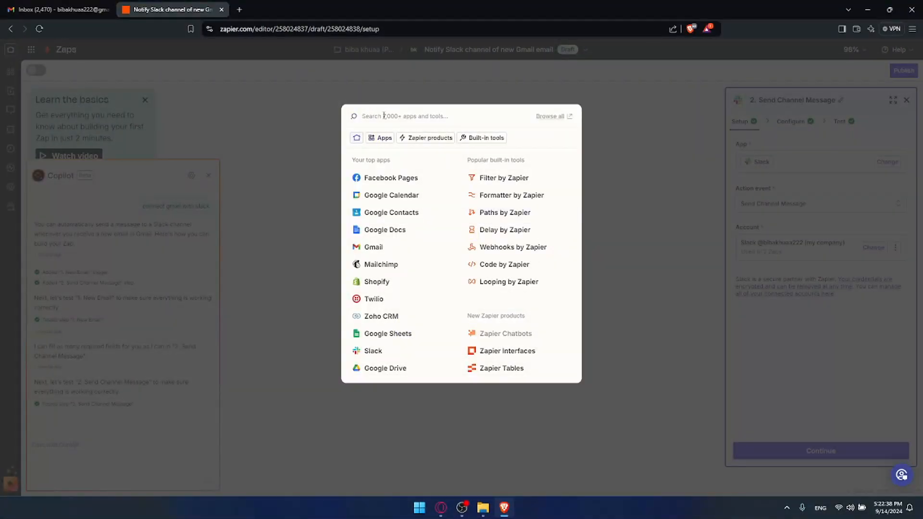
left_click(588, 127)
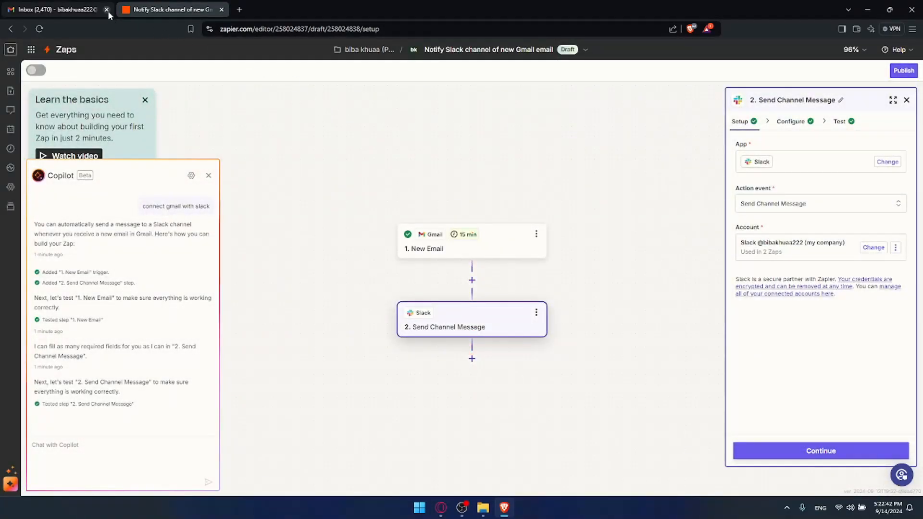
Step: Close the Gmail and Zapier pages, agreeing to leave the Zap editor, and minimize the browser
left_click(111, 9)
left_click(124, 9)
left_click(107, 10)
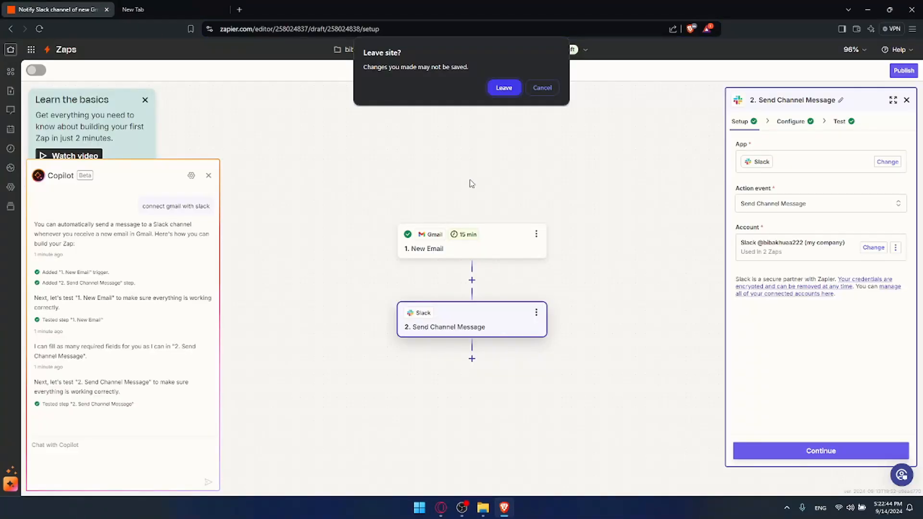
left_click(504, 88)
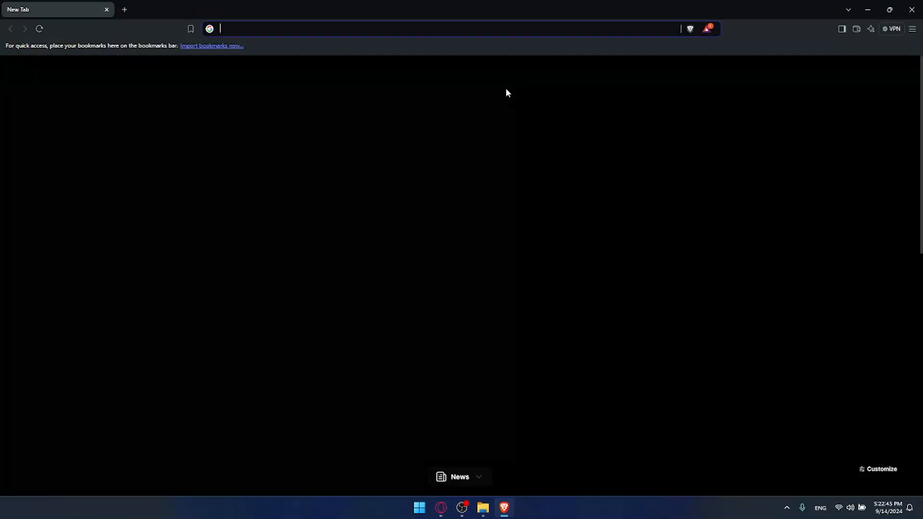
left_click(868, 10)
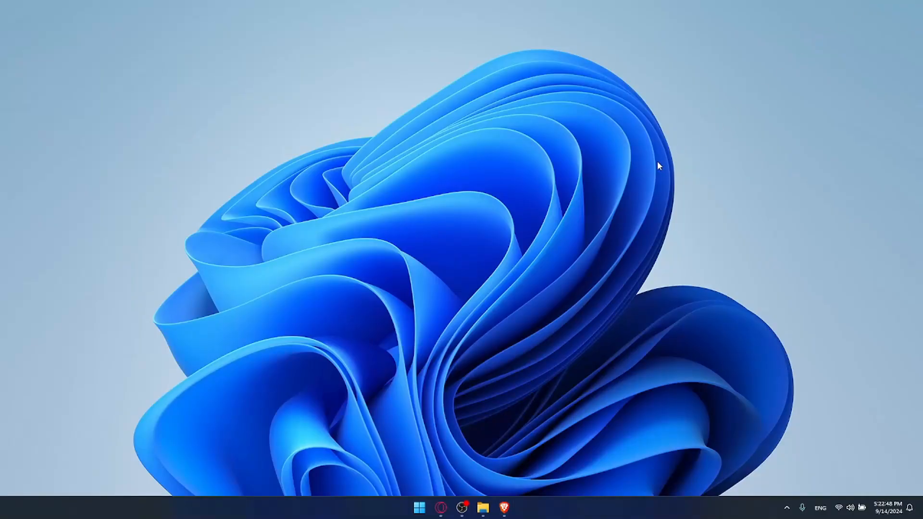